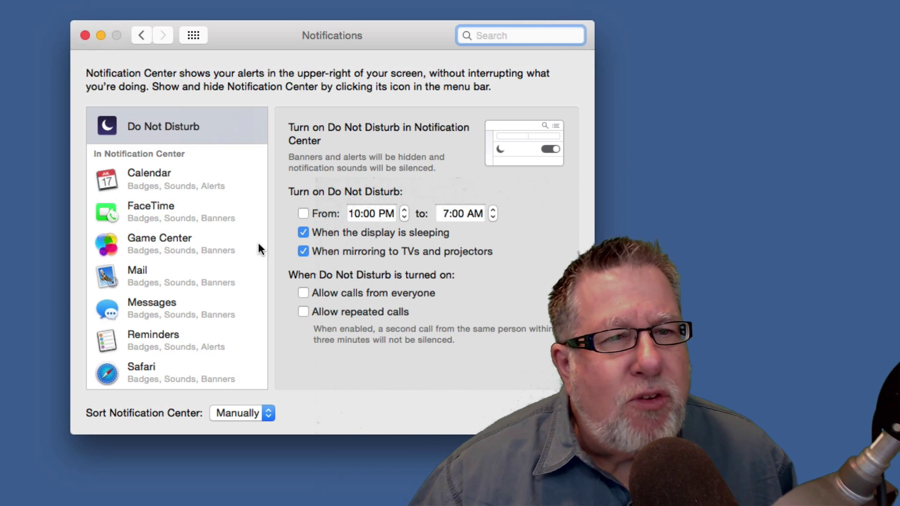
# Scroll the Do Not Disturb settings down and back up without changing them
pyautogui.scroll(-2, 188, 244)
pyautogui.scroll(2, 188, 243)
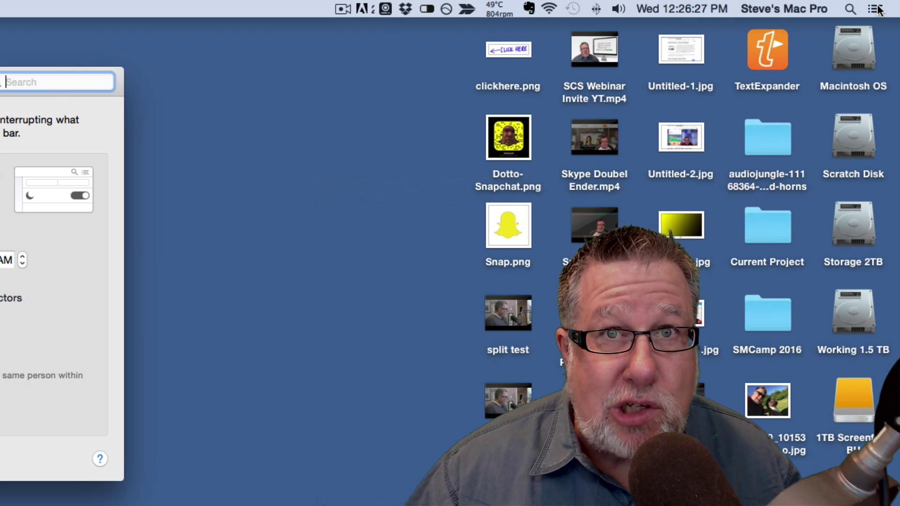
pyautogui.click(875, 9)
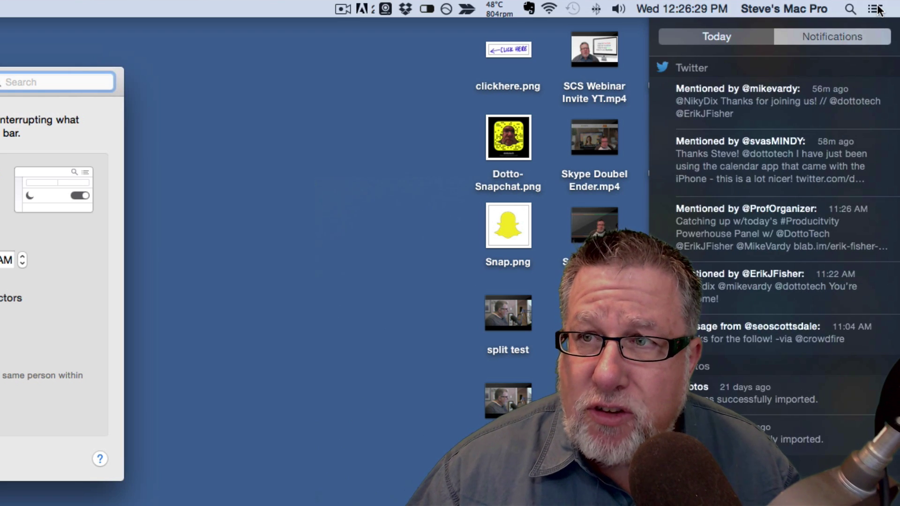
pyautogui.scroll(2, 735, 70)
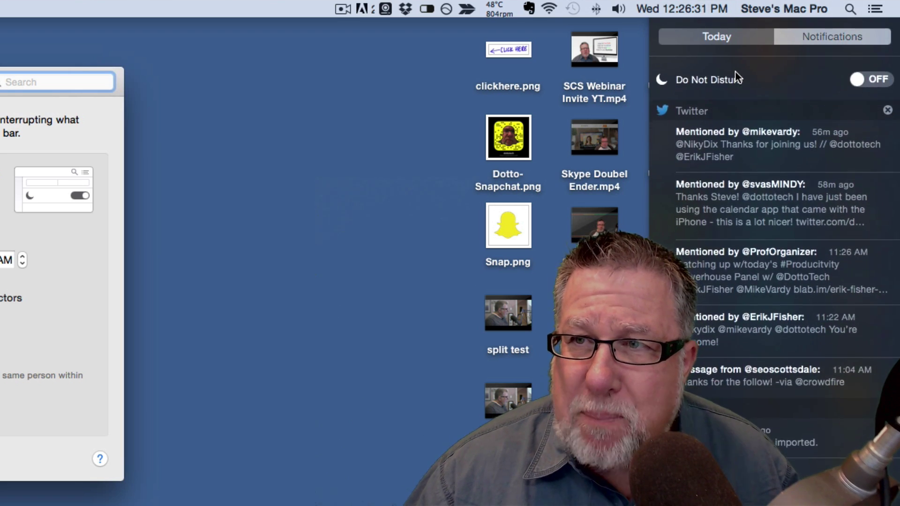
pyautogui.scroll(-4, 735, 71)
pyautogui.scroll(4, 735, 71)
pyautogui.scroll(-2, 738, 74)
pyautogui.scroll(3, 737, 74)
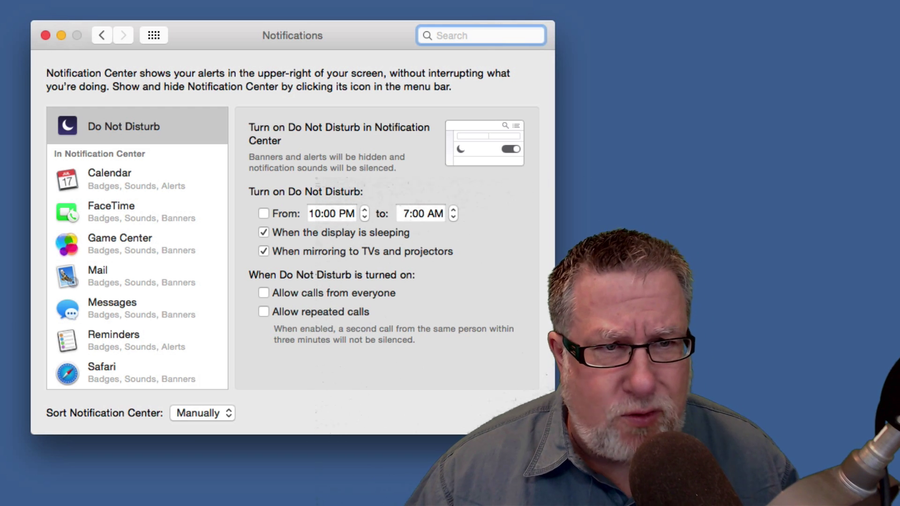
# Scroll down the notifications app list and select Facebook
pyautogui.scroll(-2, 102, 190)
pyautogui.scroll(-1, 102, 190)
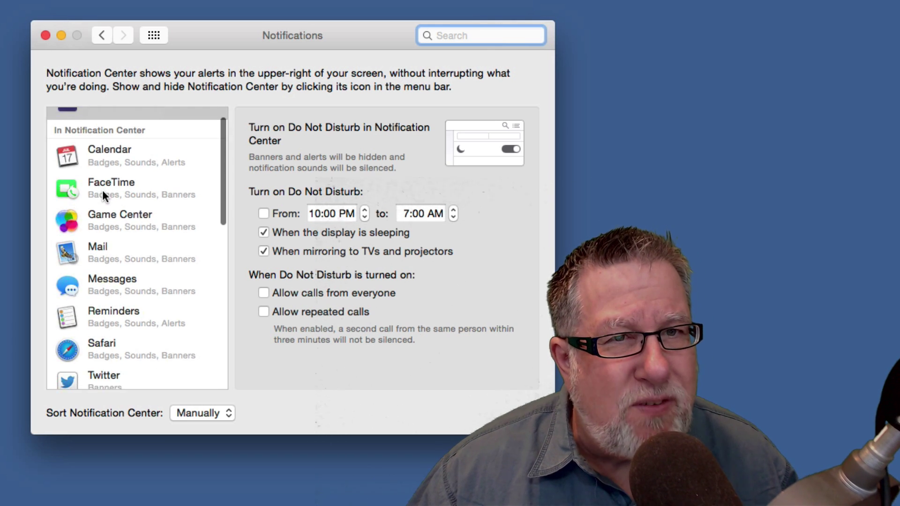
pyautogui.scroll(-1, 102, 190)
pyautogui.scroll(-2, 102, 191)
pyautogui.scroll(-3, 100, 193)
pyautogui.scroll(-3, 94, 211)
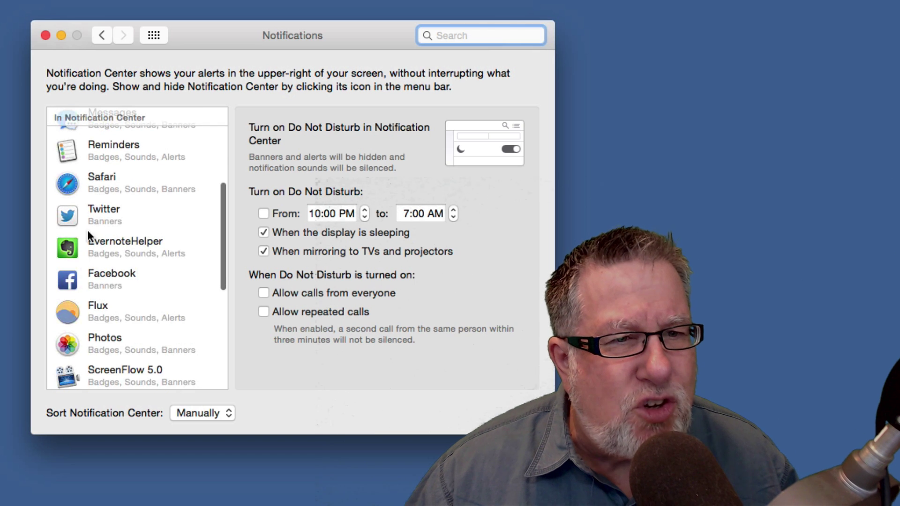
pyautogui.click(107, 278)
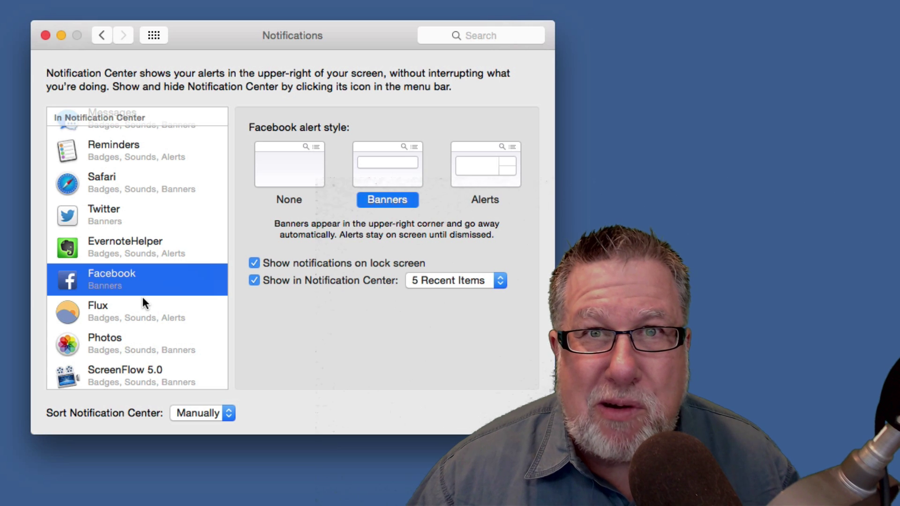
# Try Facebook's None, Banners and Alerts styles, leaving Banners selected, then scroll its options
pyautogui.click(292, 160)
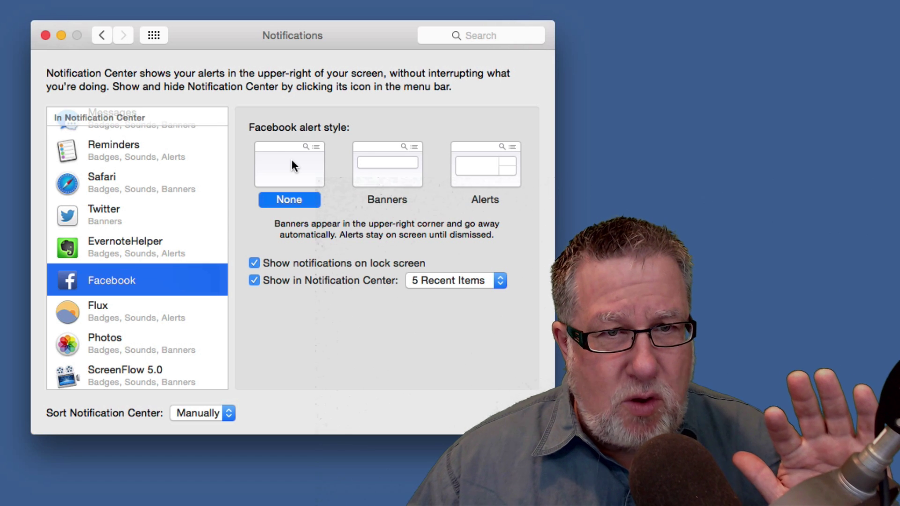
pyautogui.click(363, 156)
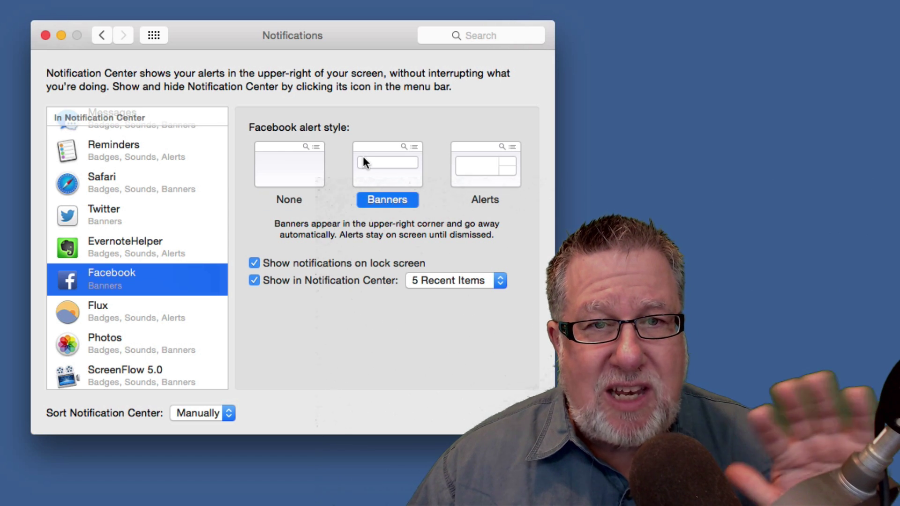
pyautogui.click(476, 177)
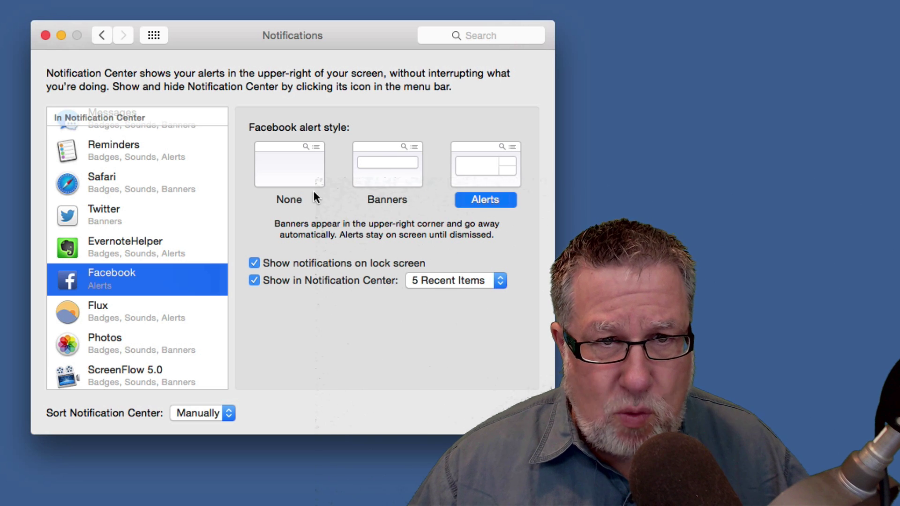
pyautogui.click(391, 169)
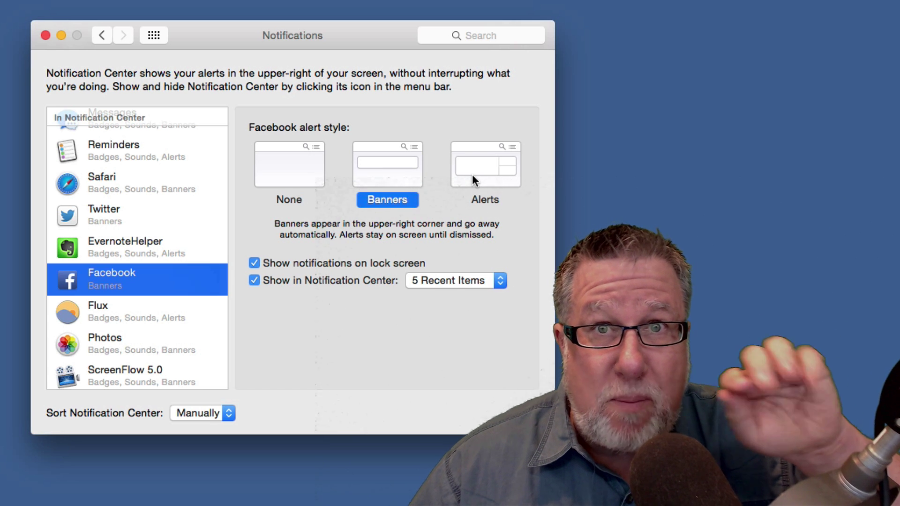
pyautogui.scroll(-3, 158, 324)
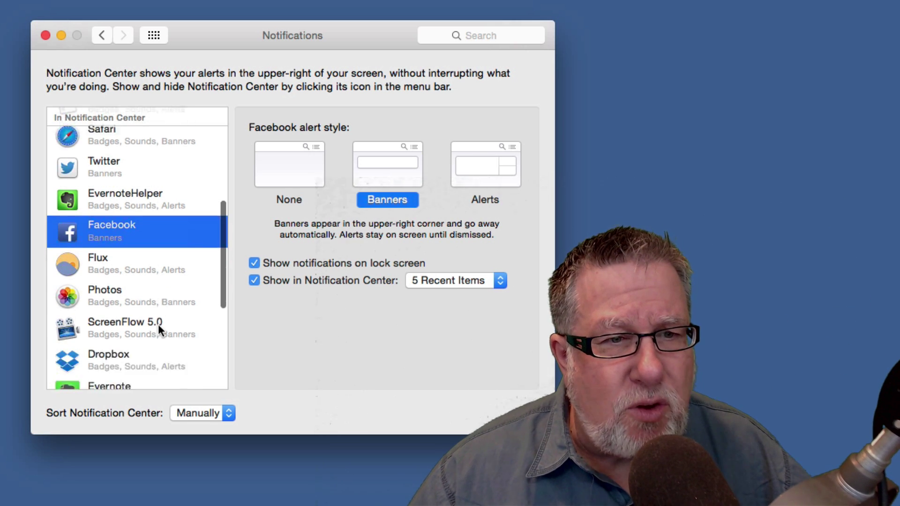
pyautogui.scroll(-2, 158, 326)
pyautogui.scroll(-4, 158, 326)
pyautogui.scroll(-4, 158, 326)
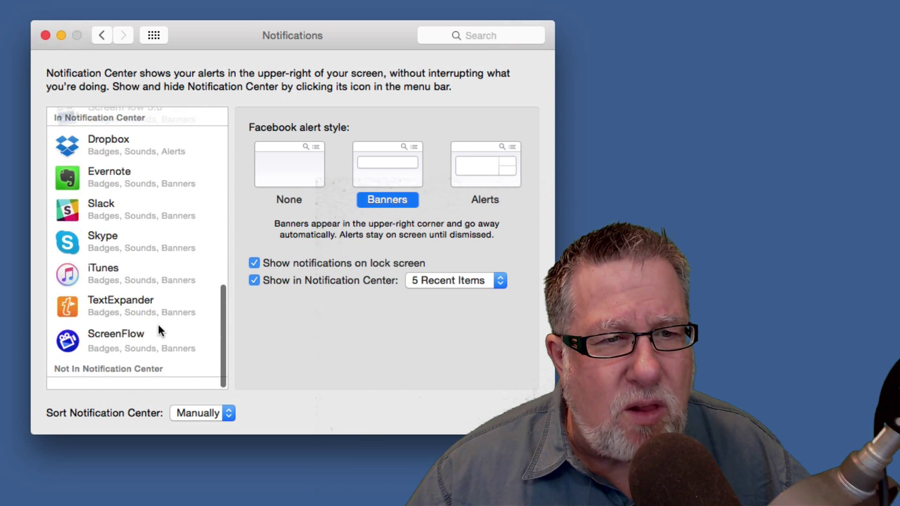
pyautogui.scroll(10, 159, 328)
pyautogui.scroll(5, 158, 329)
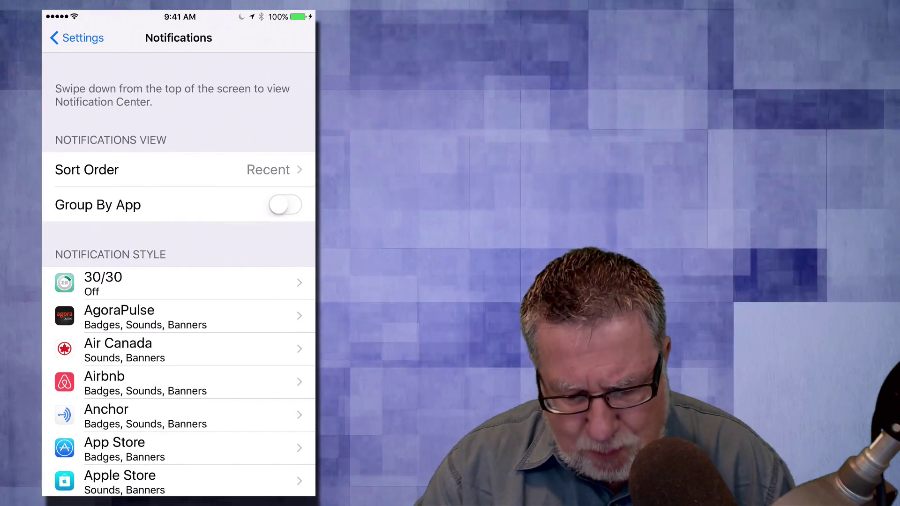
# Scroll the iPhone's Notifications app list to the bottom and back to the top
pyautogui.scroll(-1, 178, 277)
pyautogui.scroll(-3, 178, 277)
pyautogui.scroll(-2, 178, 276)
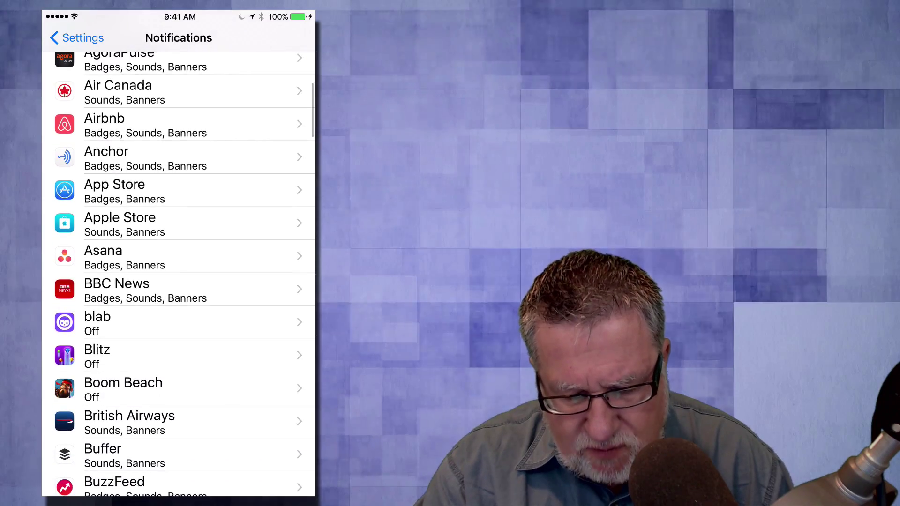
pyautogui.scroll(-3, 178, 276)
pyautogui.scroll(-4, 178, 276)
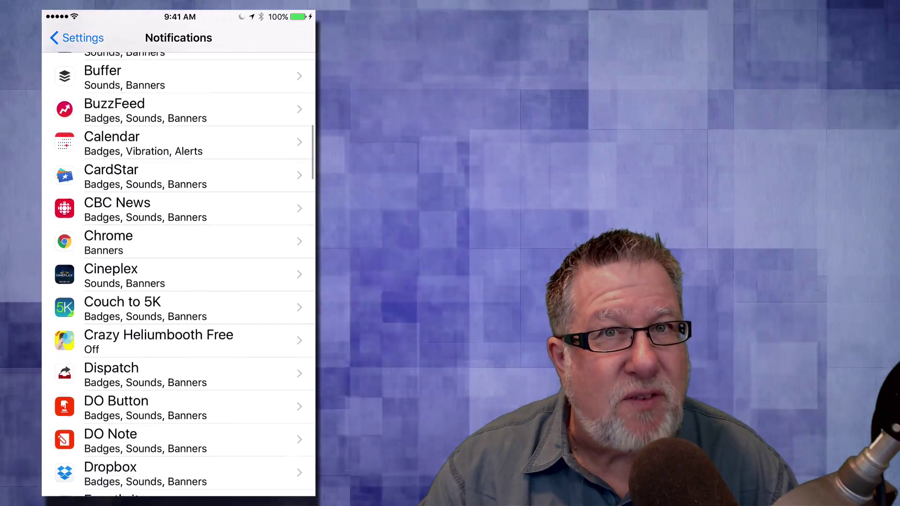
pyautogui.scroll(-1, 178, 277)
pyautogui.scroll(-1, 178, 276)
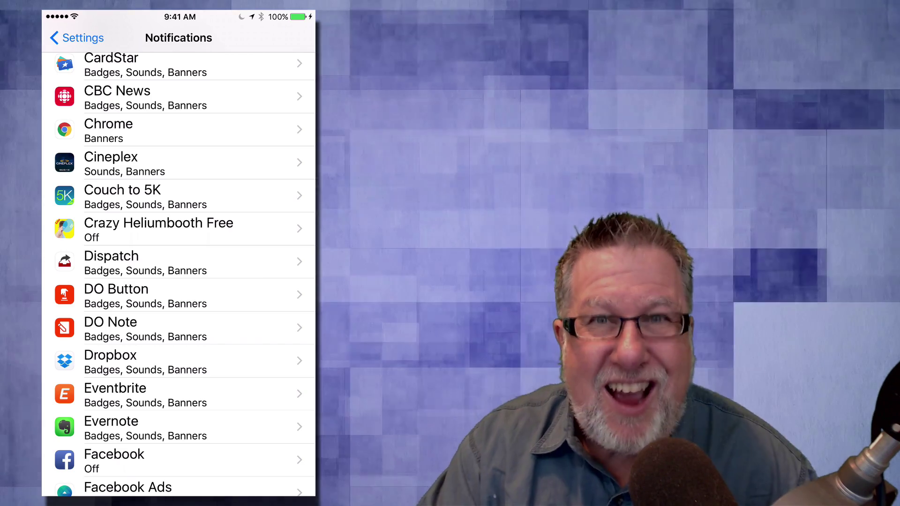
pyautogui.scroll(1, 178, 275)
pyautogui.scroll(4, 179, 274)
pyautogui.scroll(3, 178, 275)
pyautogui.scroll(1, 178, 275)
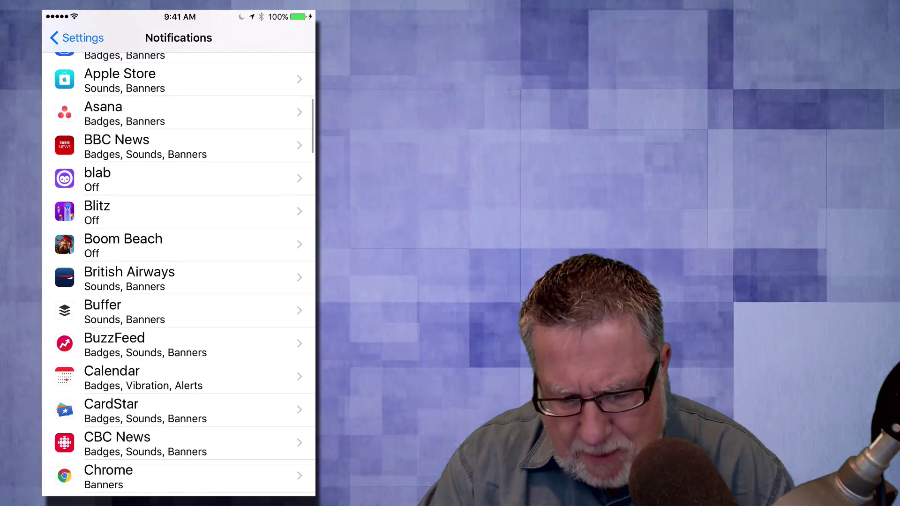
pyautogui.scroll(1, 178, 275)
pyautogui.scroll(1, 178, 275)
pyautogui.scroll(3, 179, 275)
pyautogui.scroll(1, 178, 274)
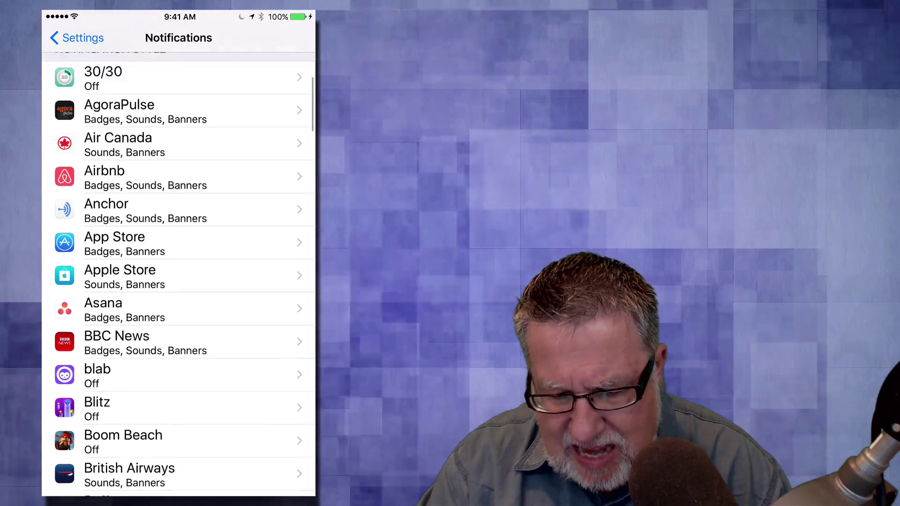
pyautogui.scroll(3, 178, 274)
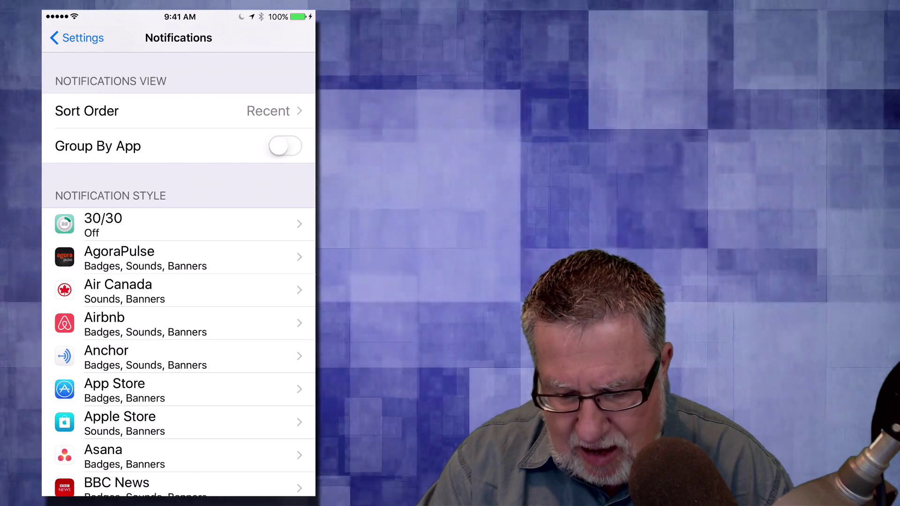
# Open AgoraPulse's notification settings and scroll back to the top of the page
pyautogui.click(146, 257)
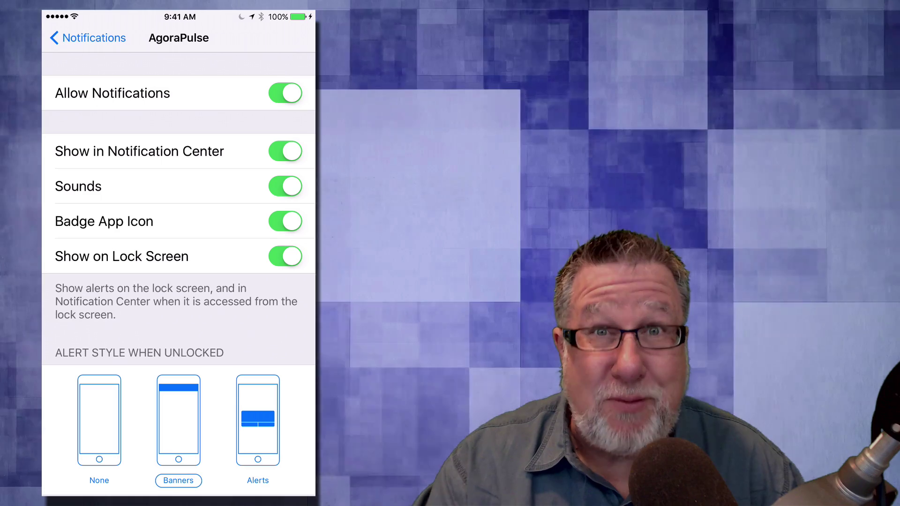
pyautogui.scroll(1, 178, 272)
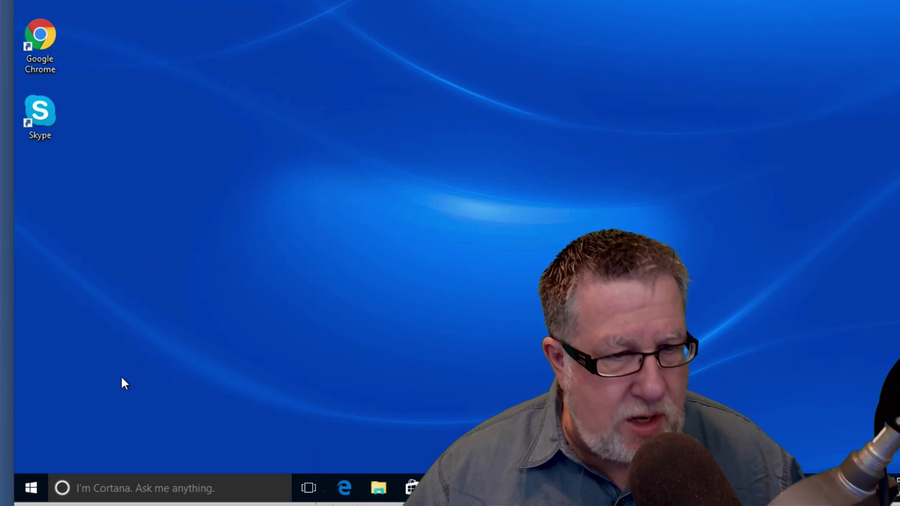
# Go to Settings > System > Notifications & actions and scroll to the notification toggles
pyautogui.click(30, 488)
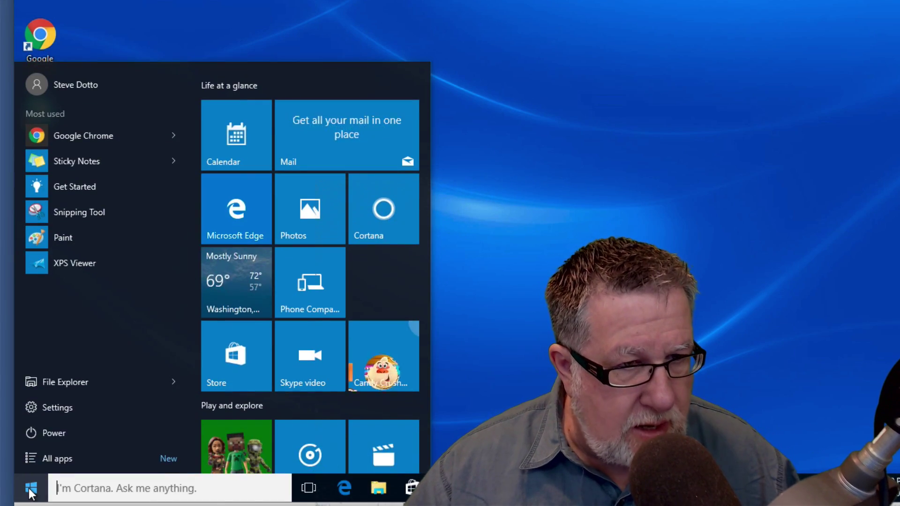
pyautogui.click(61, 410)
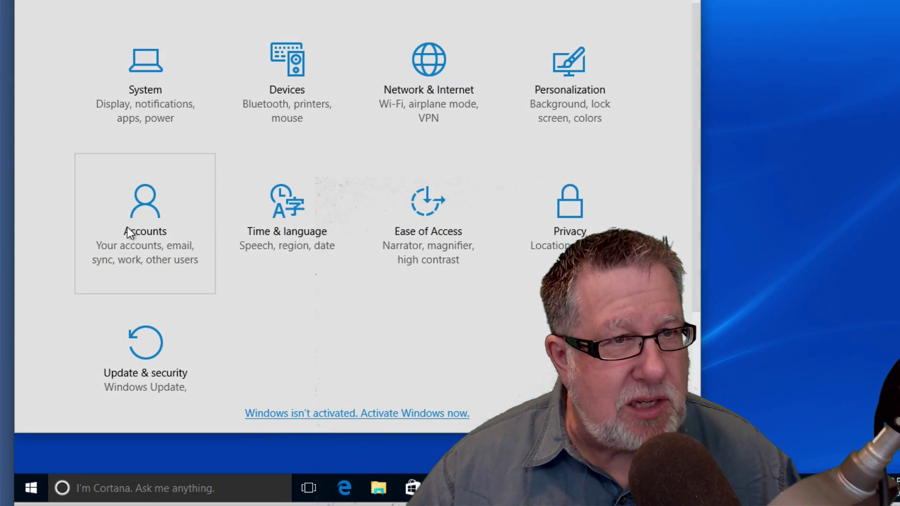
pyautogui.click(141, 90)
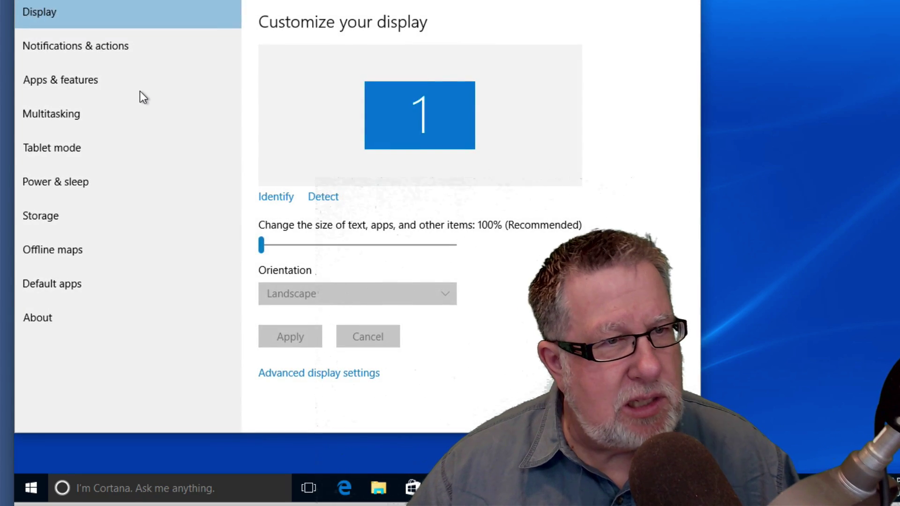
pyautogui.click(78, 47)
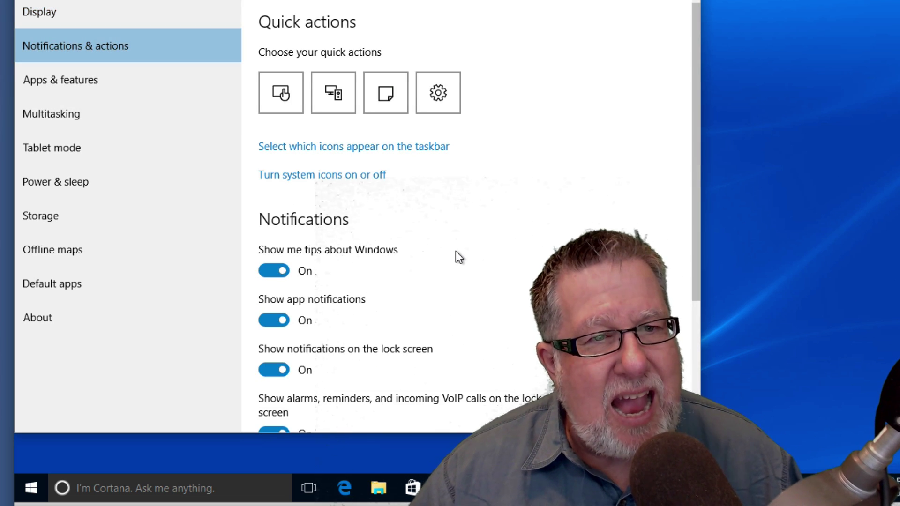
pyautogui.scroll(-3, 456, 253)
pyautogui.scroll(-1, 456, 253)
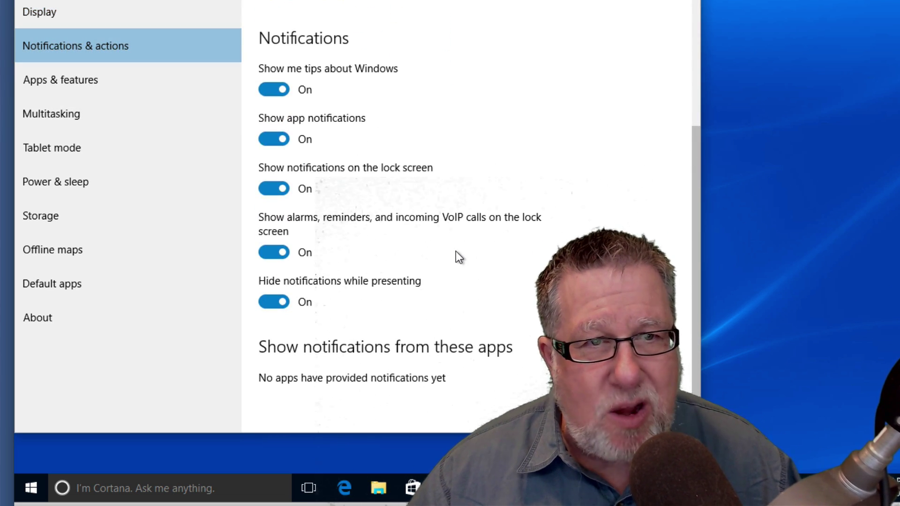